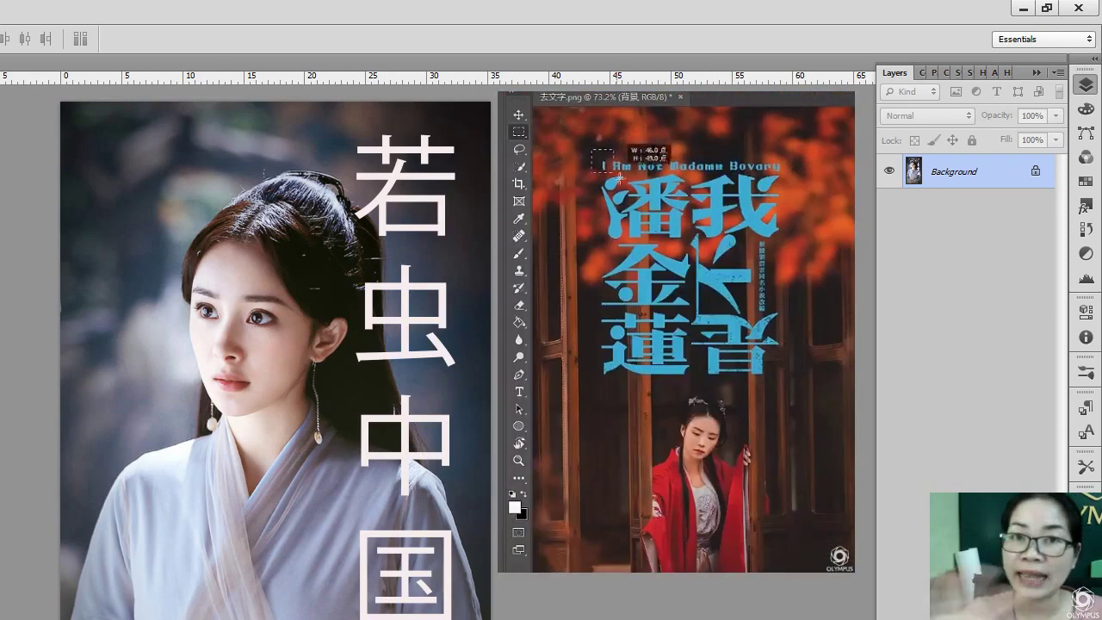
Select the poster's blue title lettering with Color Range by sampling its blue
{"action": "right_click", "coordinate": [711, 96]}
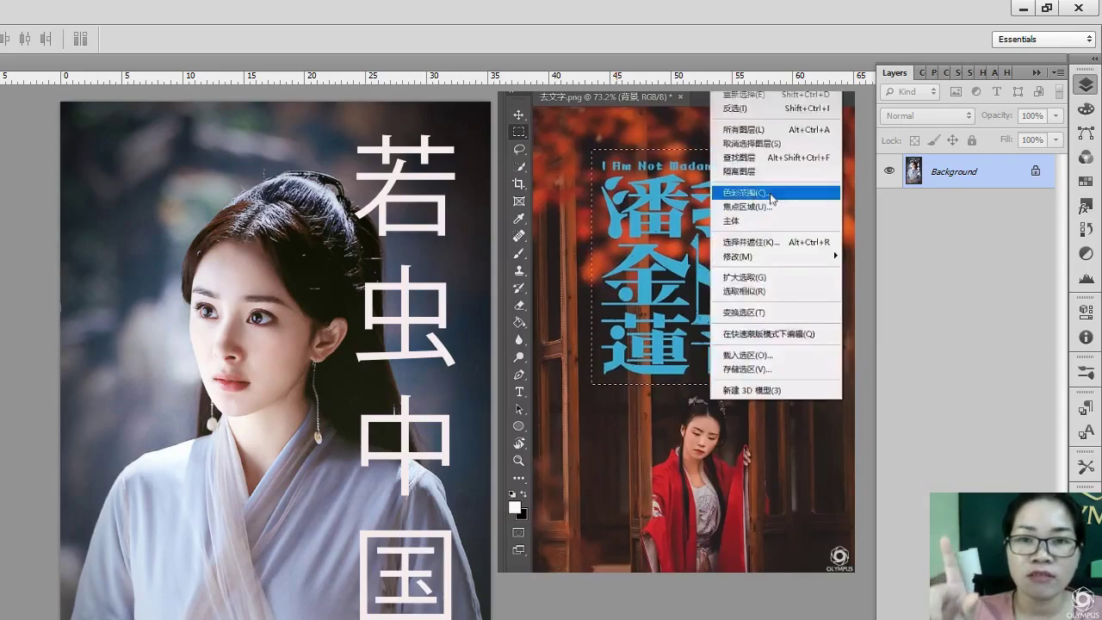
{"action": "left_click", "coordinate": [765, 193]}
{"action": "left_click", "coordinate": [674, 315]}
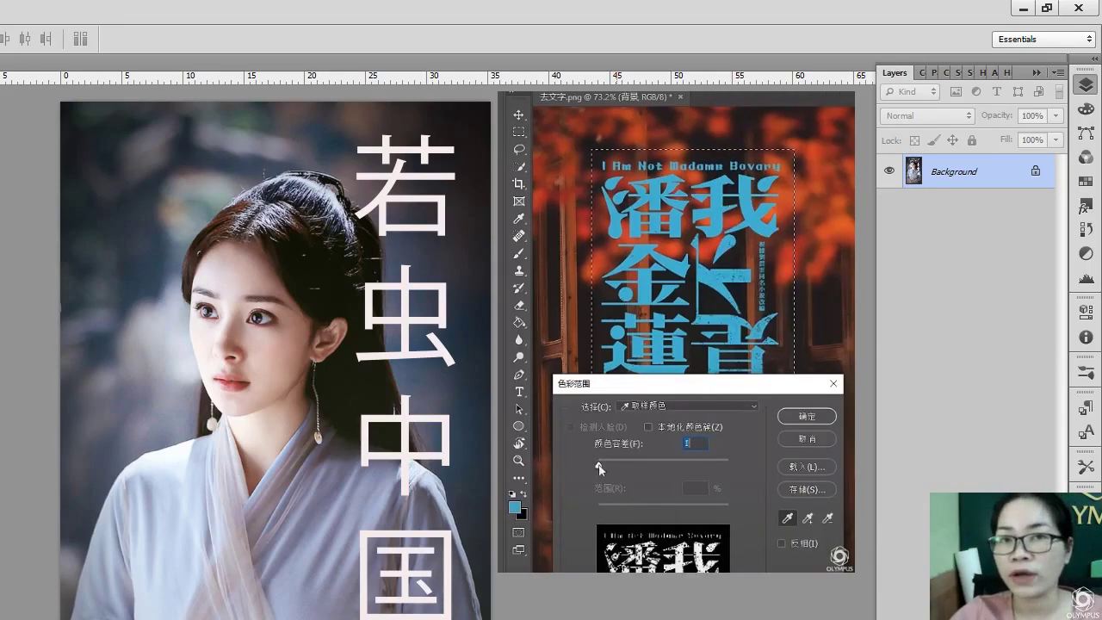
{"action": "left_click", "coordinate": [807, 415]}
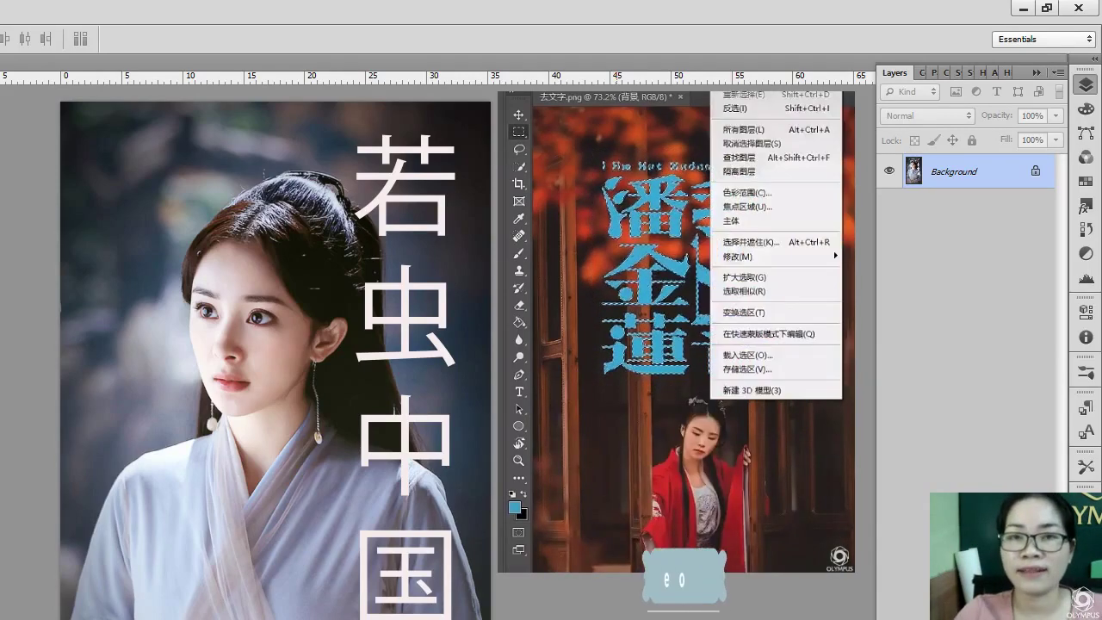
Expand the title selection slightly and content-aware fill it away
{"action": "left_click", "coordinate": [650, 284]}
{"action": "left_click", "coordinate": [666, 411]}
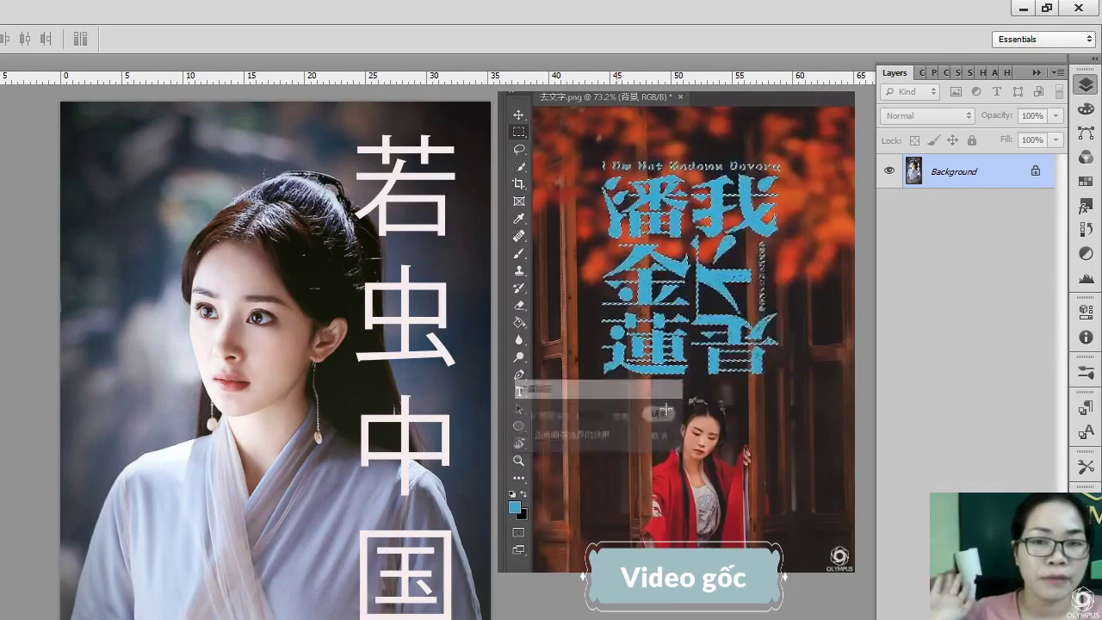
{"action": "key", "text": "shift+F5"}
{"action": "key", "text": "Return"}
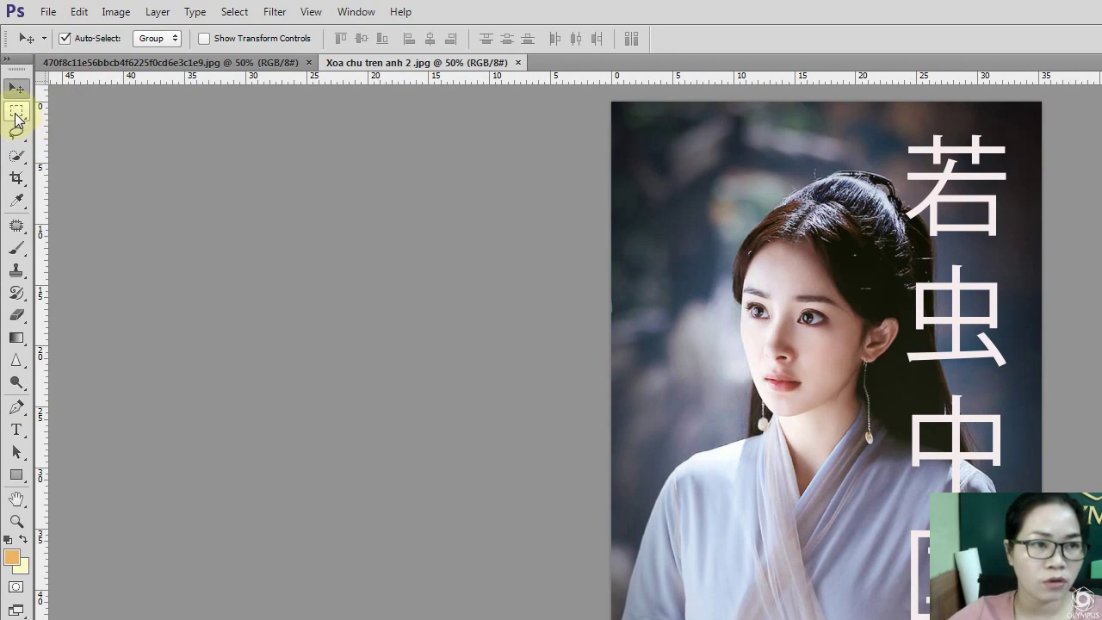
Marquee the right-side character column, then Color Range-select the white text at fuzziness 30
{"action": "left_click", "coordinate": [15, 112]}
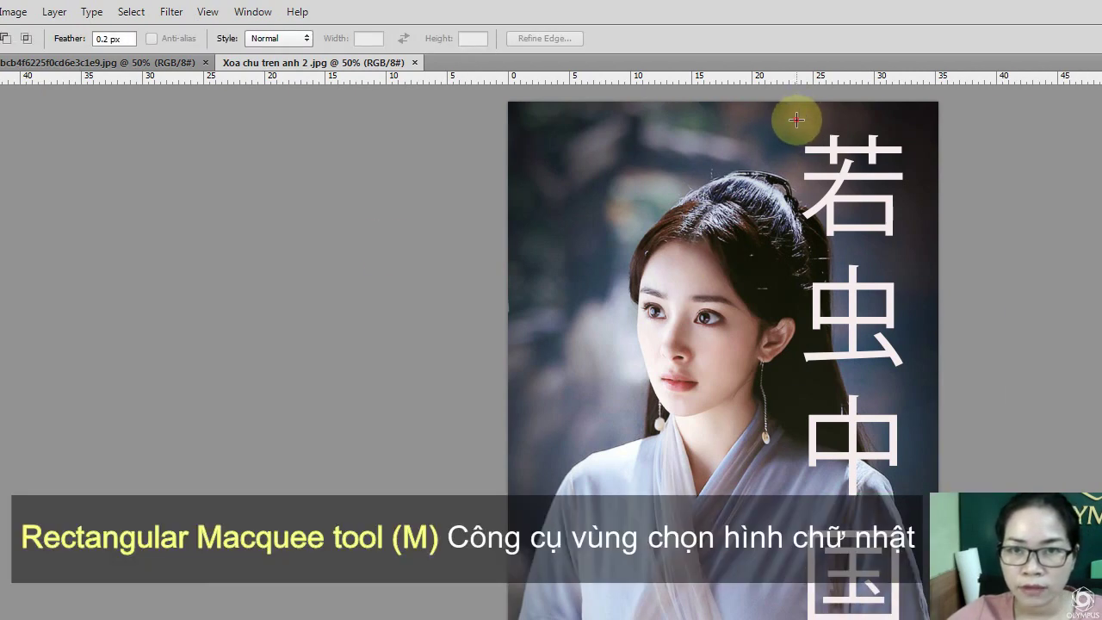
{"action": "left_click_drag", "start_coordinate": [797, 119], "coordinate": [820, 464]}
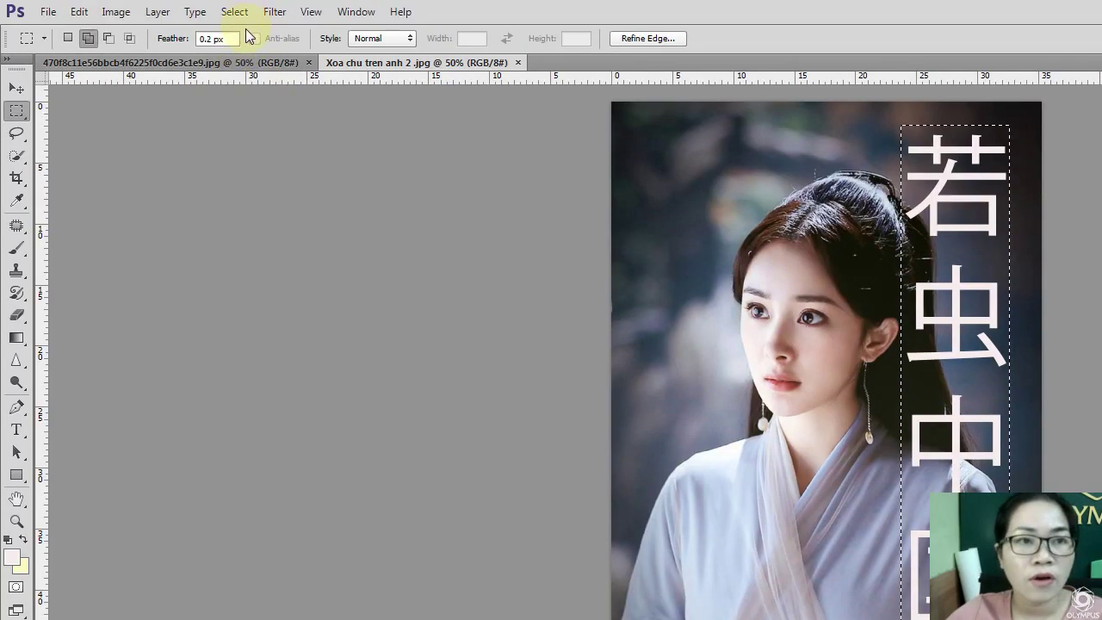
{"action": "left_click", "coordinate": [234, 12]}
{"action": "left_click", "coordinate": [259, 163]}
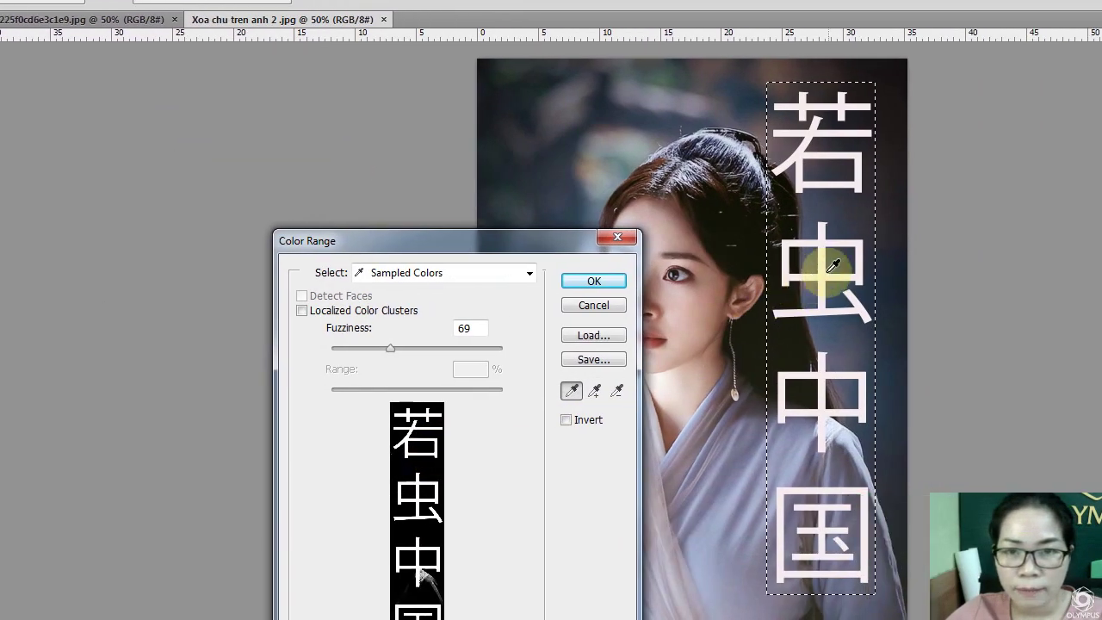
{"action": "left_click_drag", "start_coordinate": [388, 348], "coordinate": [361, 348]}
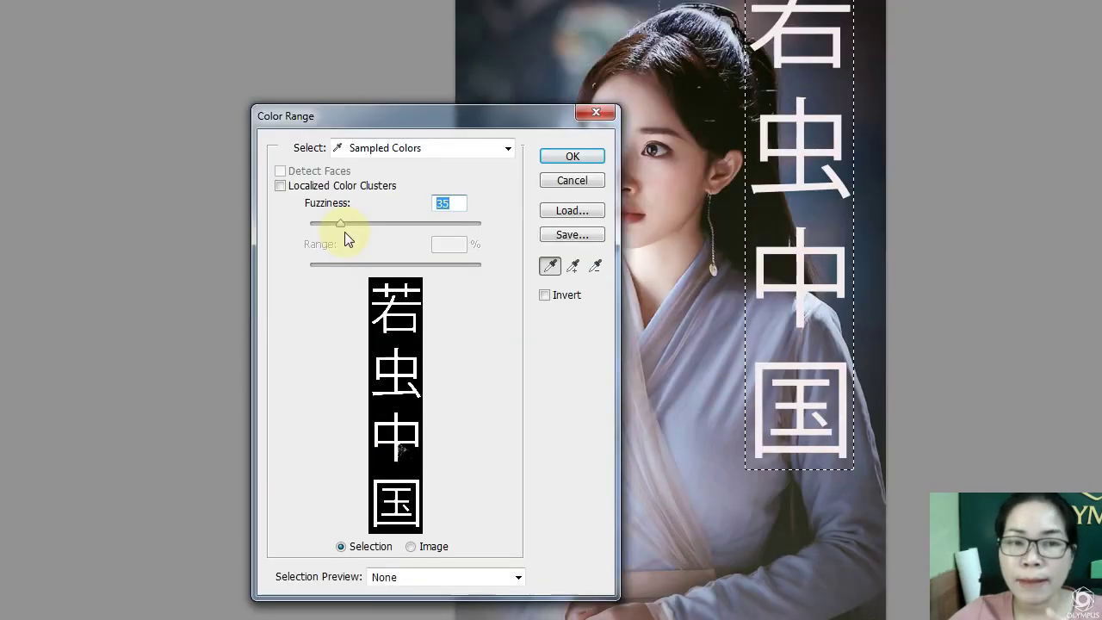
{"action": "left_click_drag", "start_coordinate": [341, 227], "coordinate": [345, 226]}
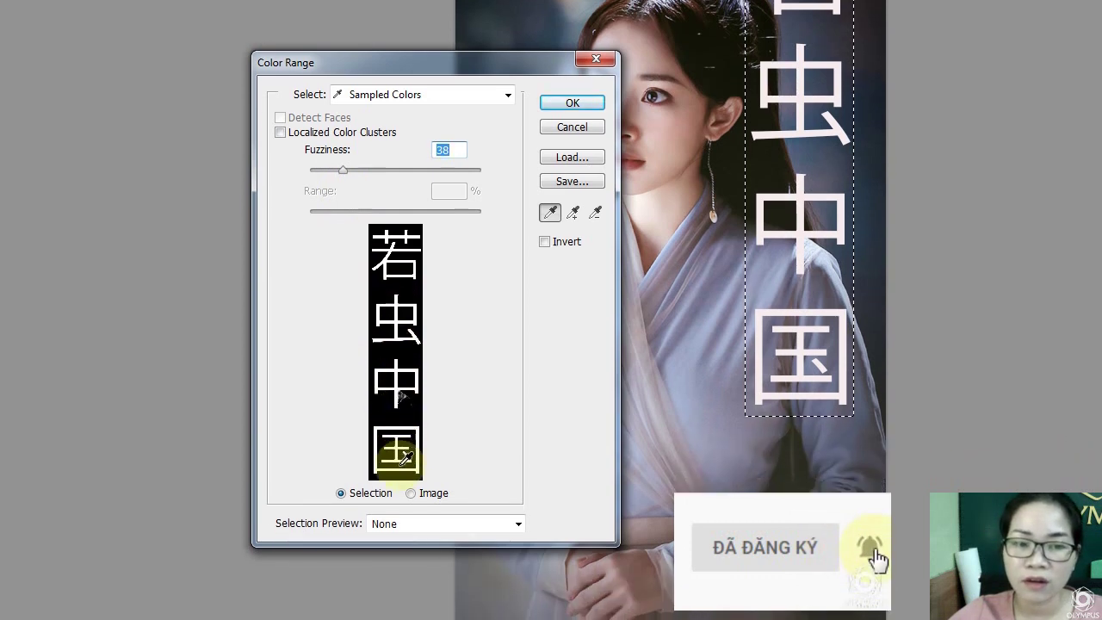
{"action": "left_click_drag", "start_coordinate": [343, 171], "coordinate": [336, 171]}
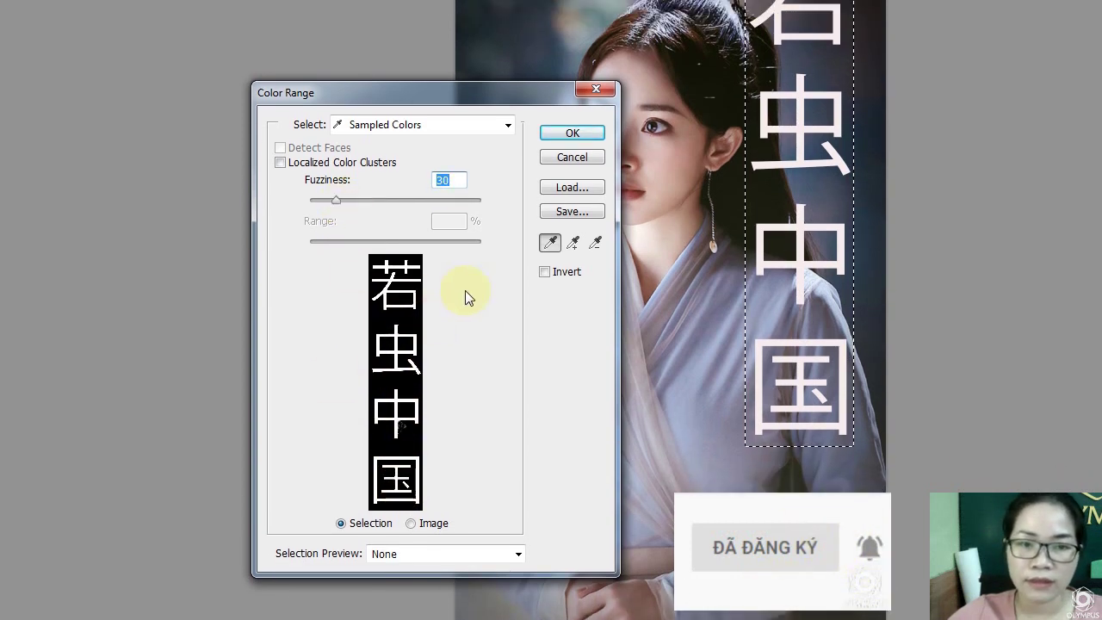
{"action": "left_click", "coordinate": [584, 182]}
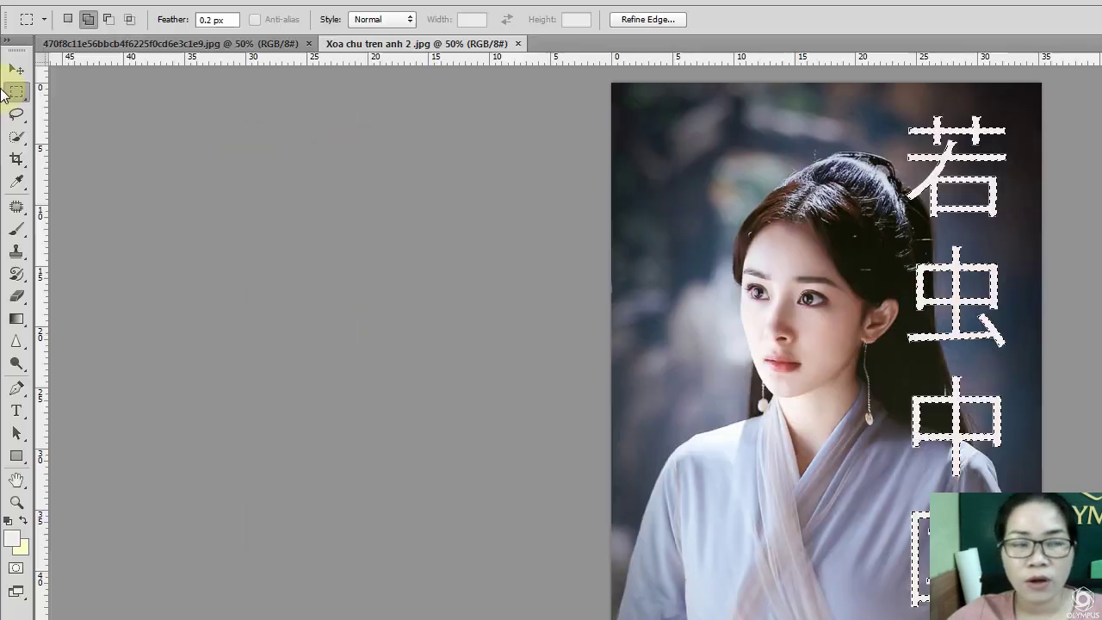
{"action": "left_click", "coordinate": [15, 69]}
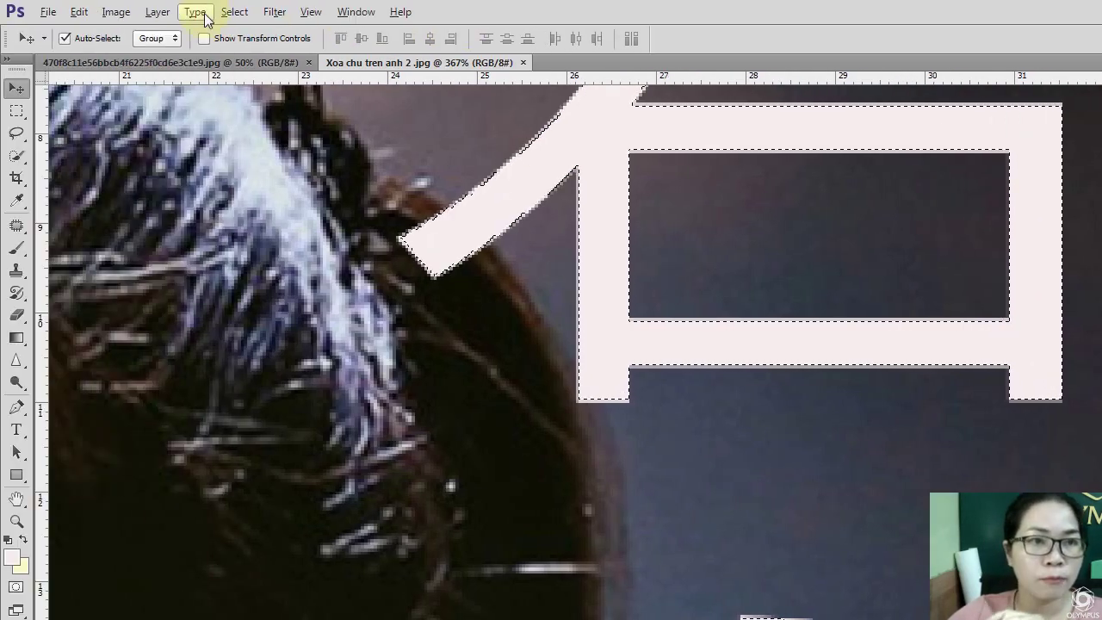
Expand the white-character selection by 2 pixels with Select > Modify > Expand, then zoom out
{"action": "left_click", "coordinate": [234, 12]}
{"action": "mouse_move", "coordinate": [259, 201]}
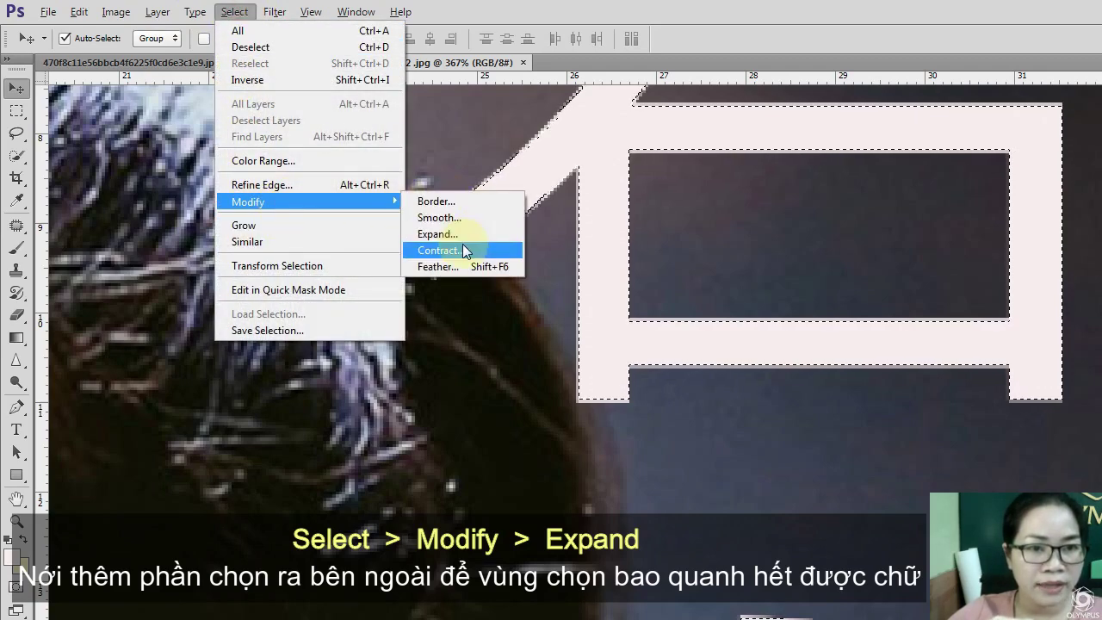
{"action": "left_click", "coordinate": [452, 234]}
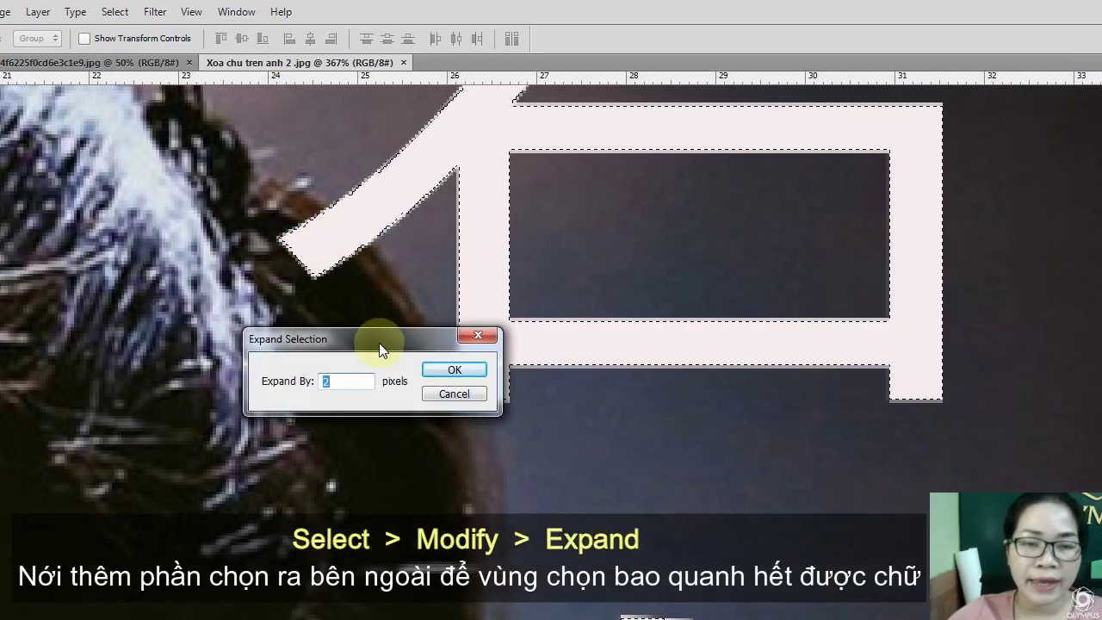
{"action": "left_click_drag", "start_coordinate": [379, 340], "coordinate": [336, 362]}
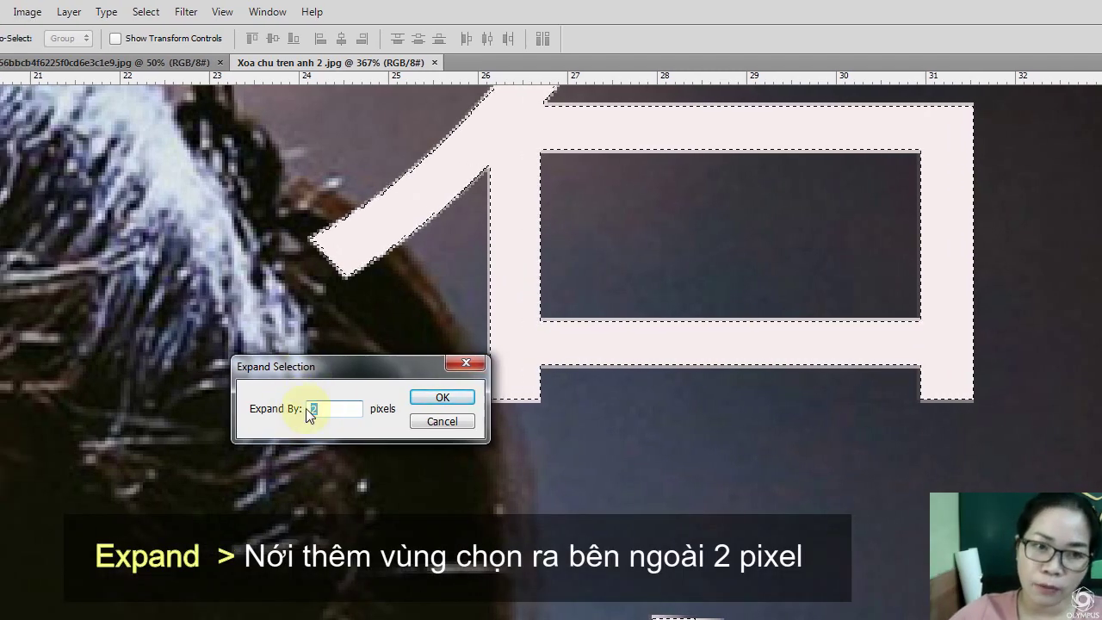
{"action": "left_click", "coordinate": [440, 400]}
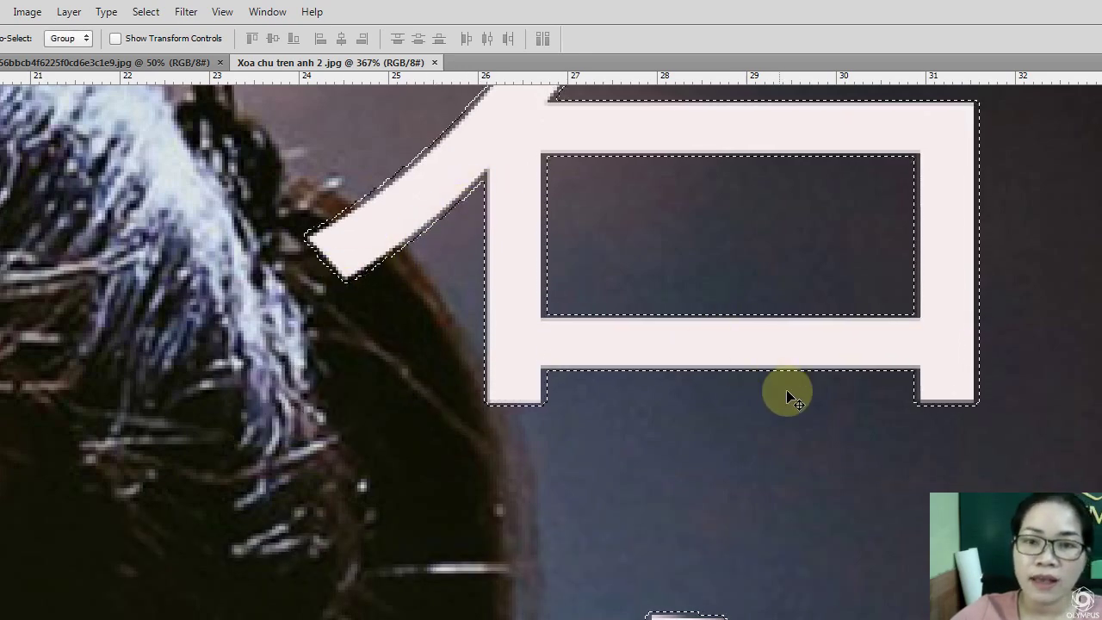
{"action": "scroll", "coordinate": [801, 396], "scroll_direction": "down", "scroll_amount": 2}
Content-aware fill the white characters (Normal mode, 100% opacity), then switch to the CHINESE WOMAN photo
{"action": "scroll", "coordinate": [822, 402], "scroll_direction": "down", "scroll_amount": 8}
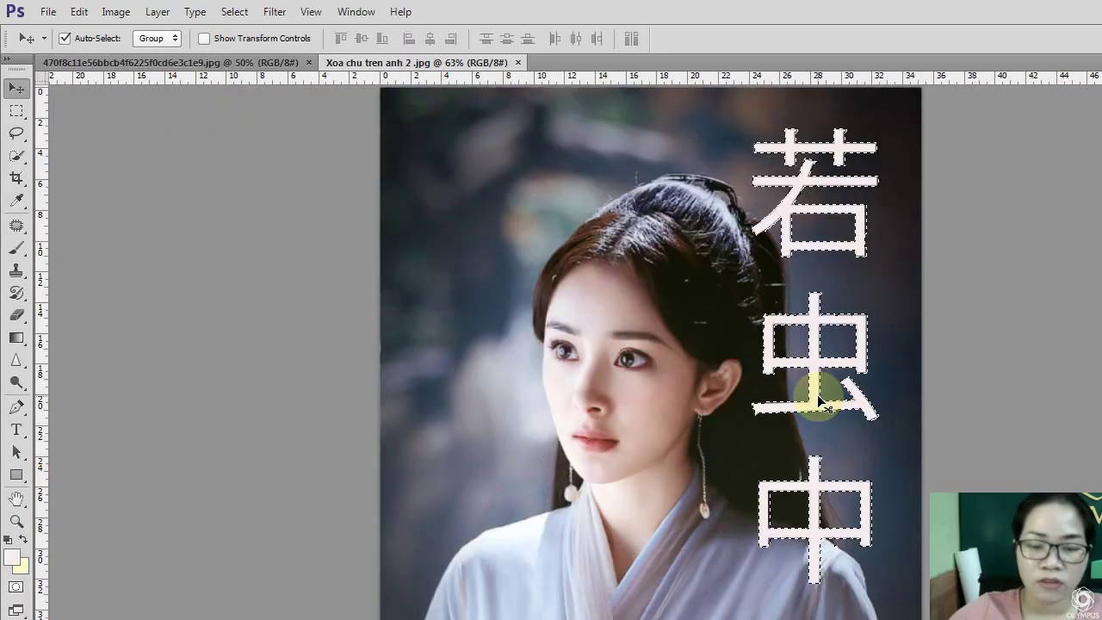
{"action": "key", "text": "shift+F5"}
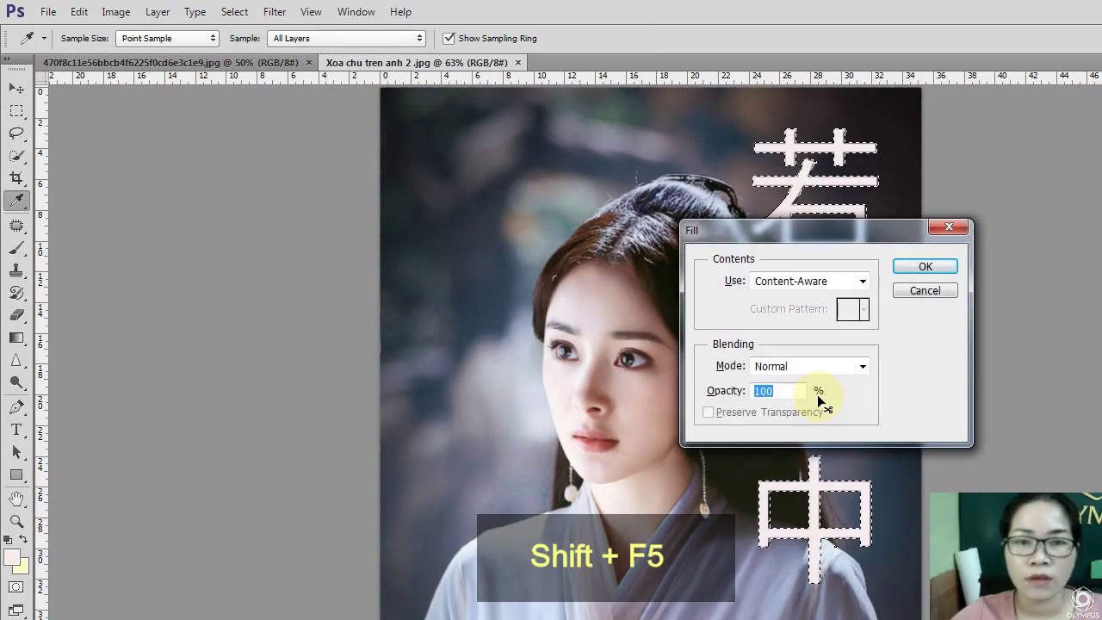
{"action": "left_click_drag", "start_coordinate": [825, 228], "coordinate": [802, 279]}
{"action": "left_click", "coordinate": [817, 327]}
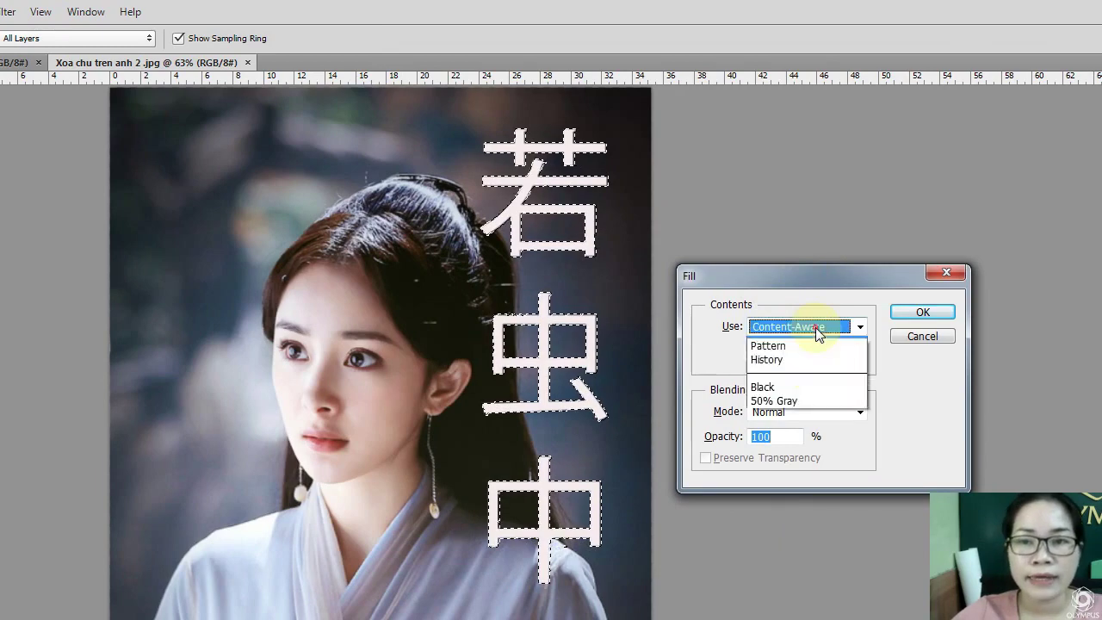
{"action": "left_click", "coordinate": [804, 400]}
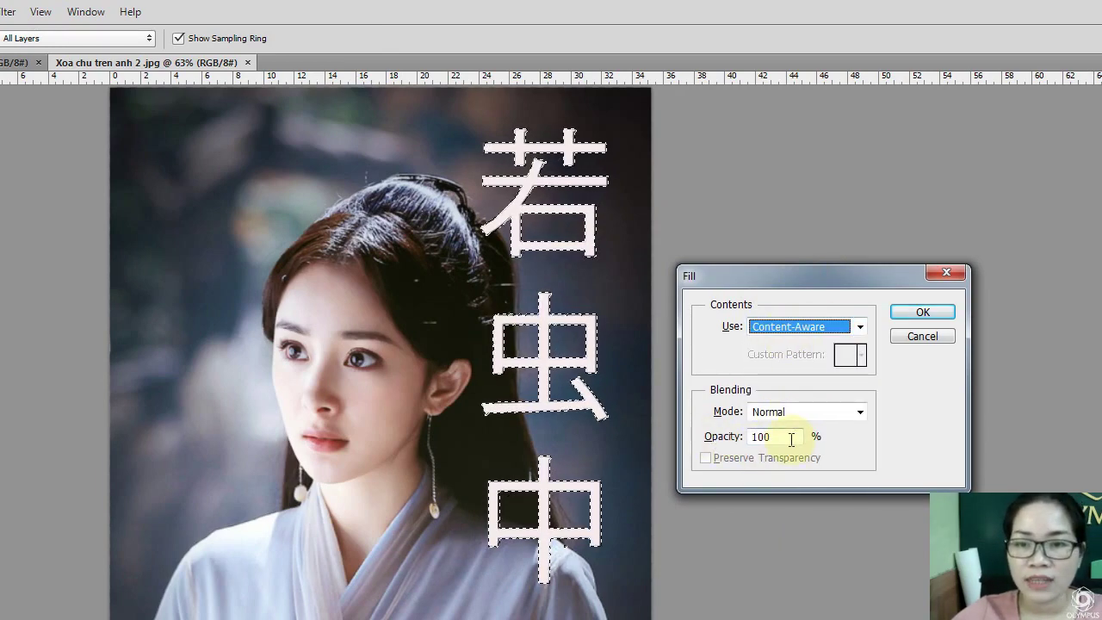
{"action": "left_click", "coordinate": [821, 418]}
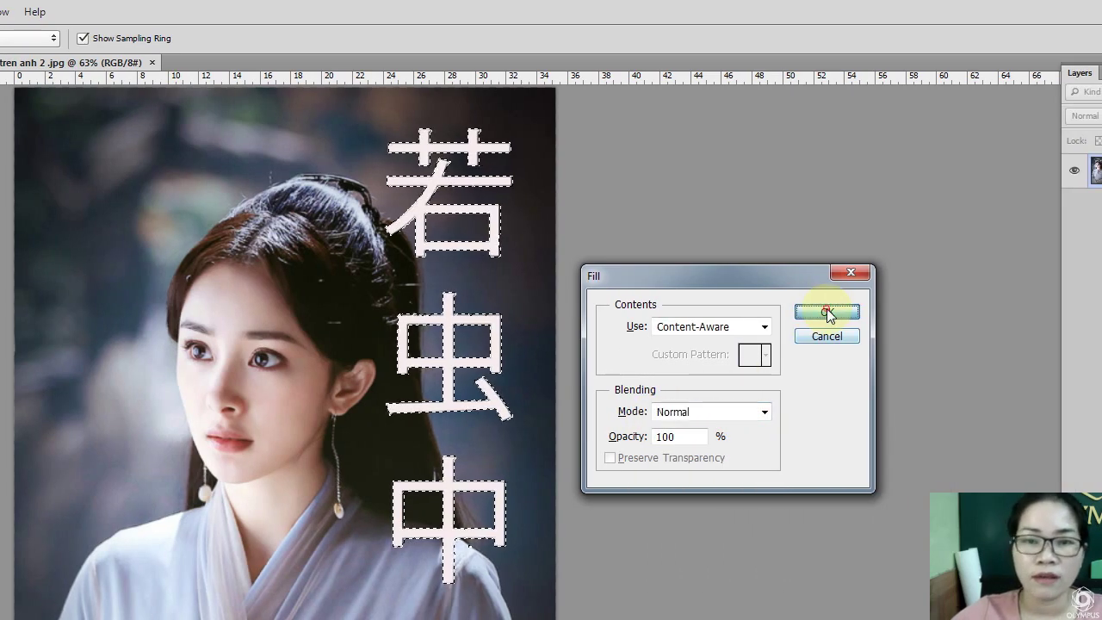
{"action": "left_click", "coordinate": [828, 311]}
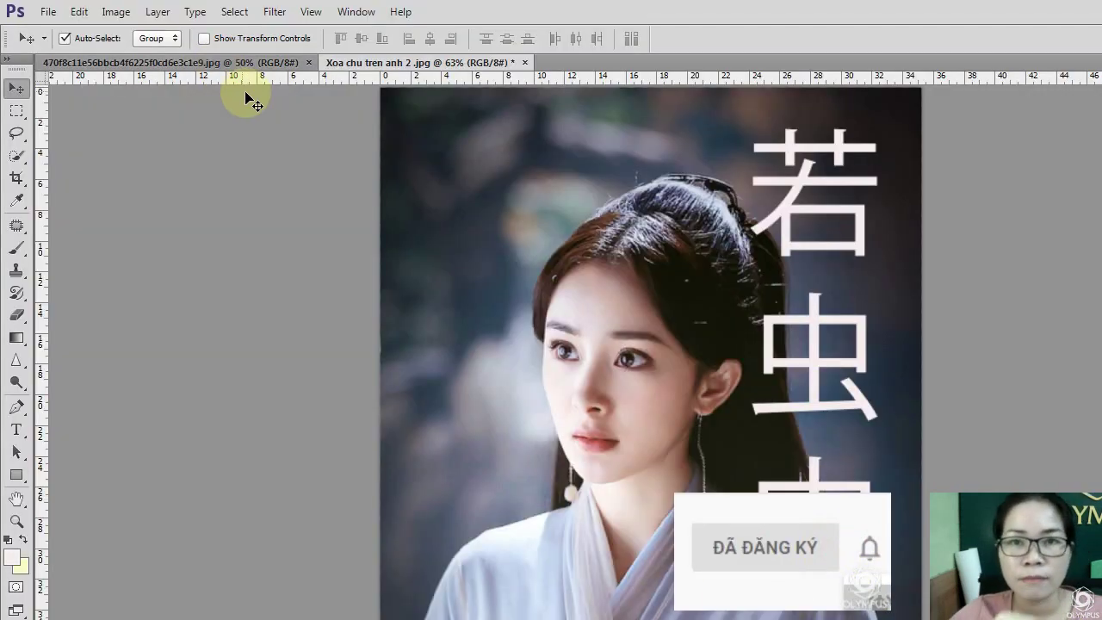
{"action": "left_click", "coordinate": [203, 66]}
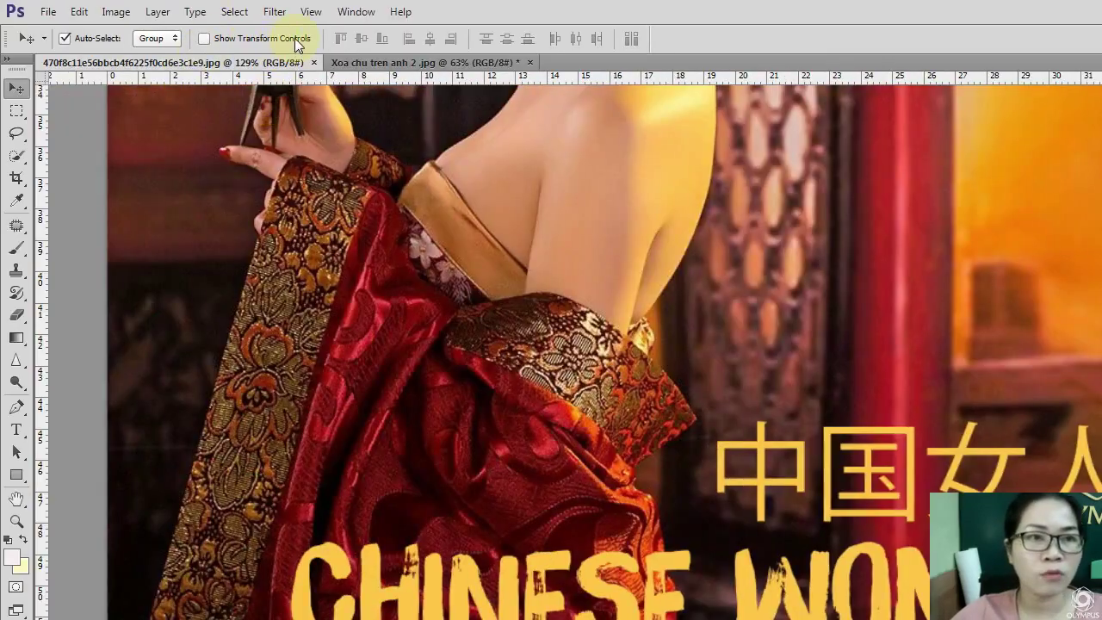
Marquee the title area and Color Range-select the yellow text at fuzziness 86
{"action": "left_click", "coordinate": [17, 111]}
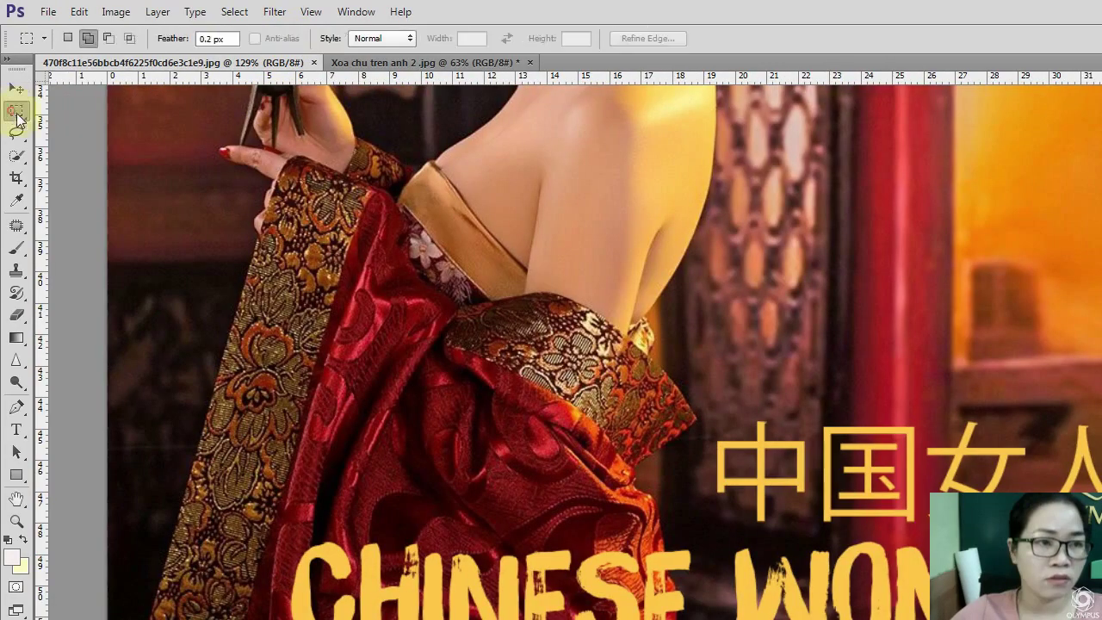
{"action": "left_click_drag", "start_coordinate": [296, 332], "coordinate": [816, 445]}
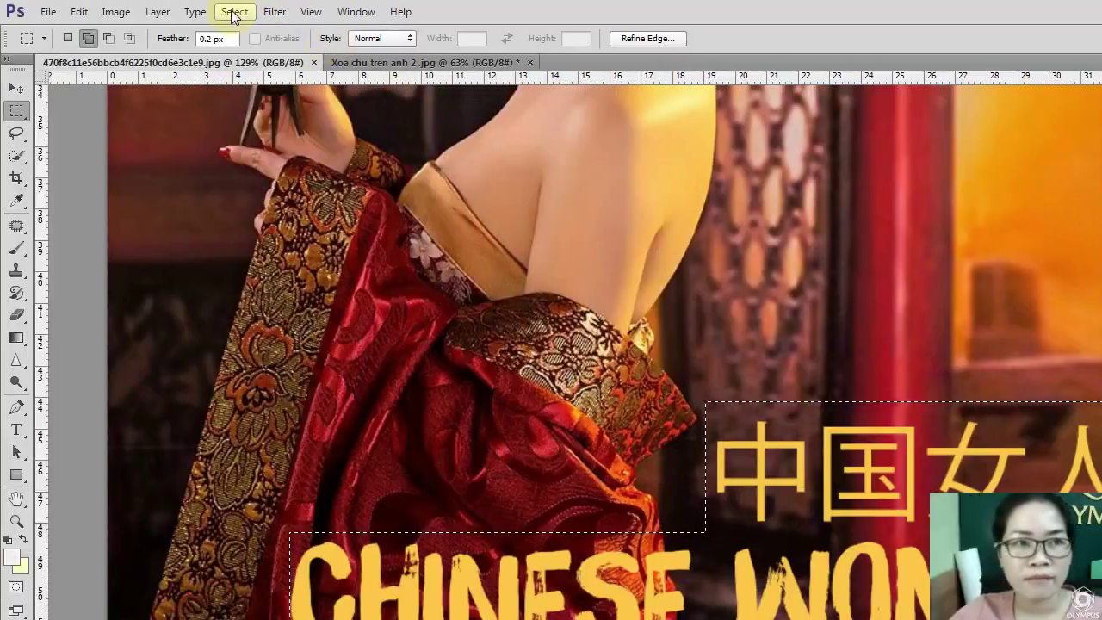
{"action": "left_click", "coordinate": [235, 11]}
{"action": "left_click", "coordinate": [284, 161]}
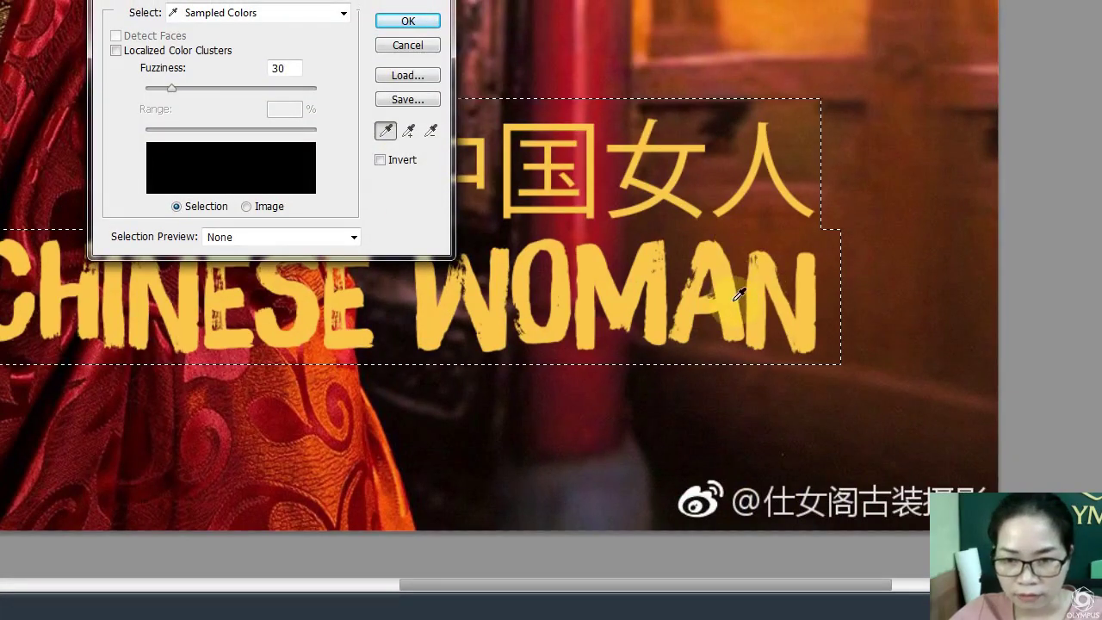
{"action": "left_click", "coordinate": [739, 296]}
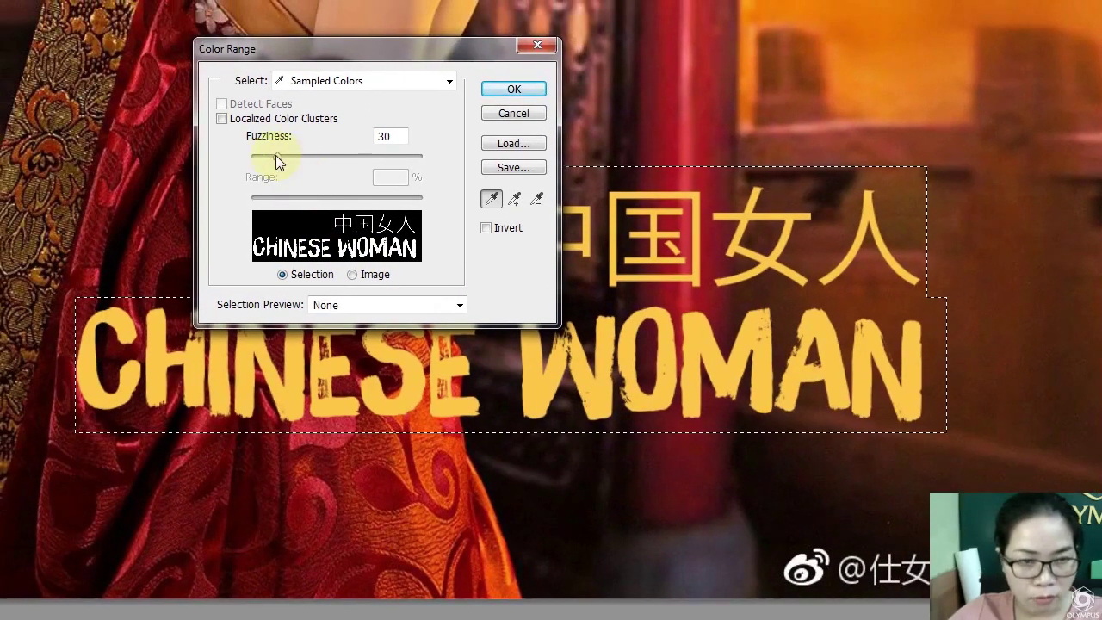
{"action": "left_click_drag", "start_coordinate": [276, 155], "coordinate": [324, 157]}
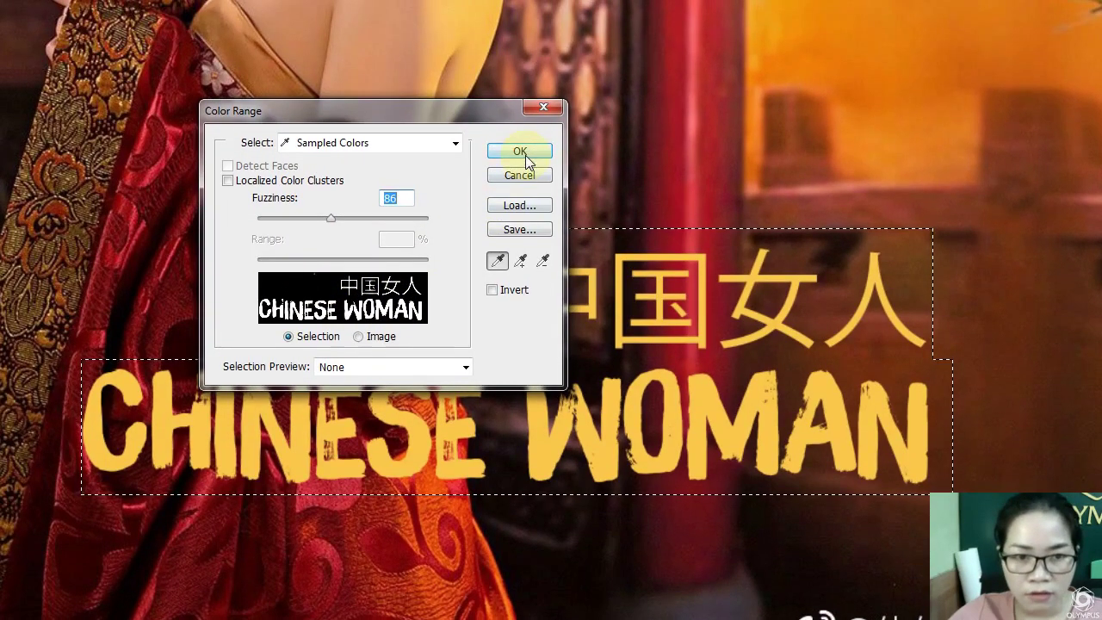
{"action": "left_click", "coordinate": [525, 157]}
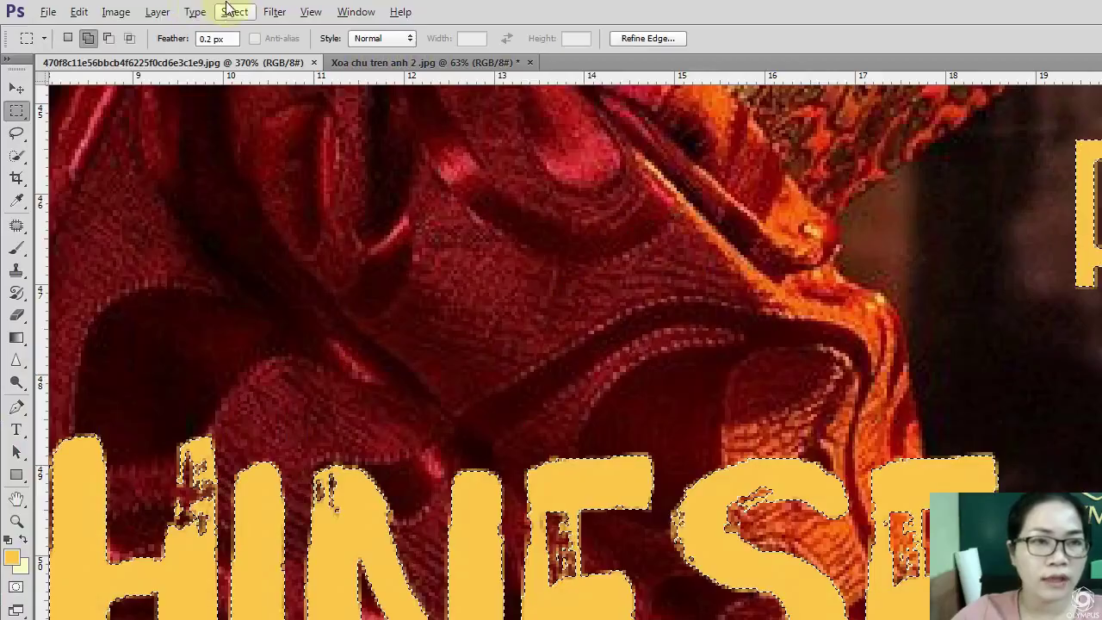
Expand the yellow title and character selection by 2 pixels via Select > Modify > Expand
{"action": "left_click", "coordinate": [232, 12]}
{"action": "mouse_move", "coordinate": [249, 202]}
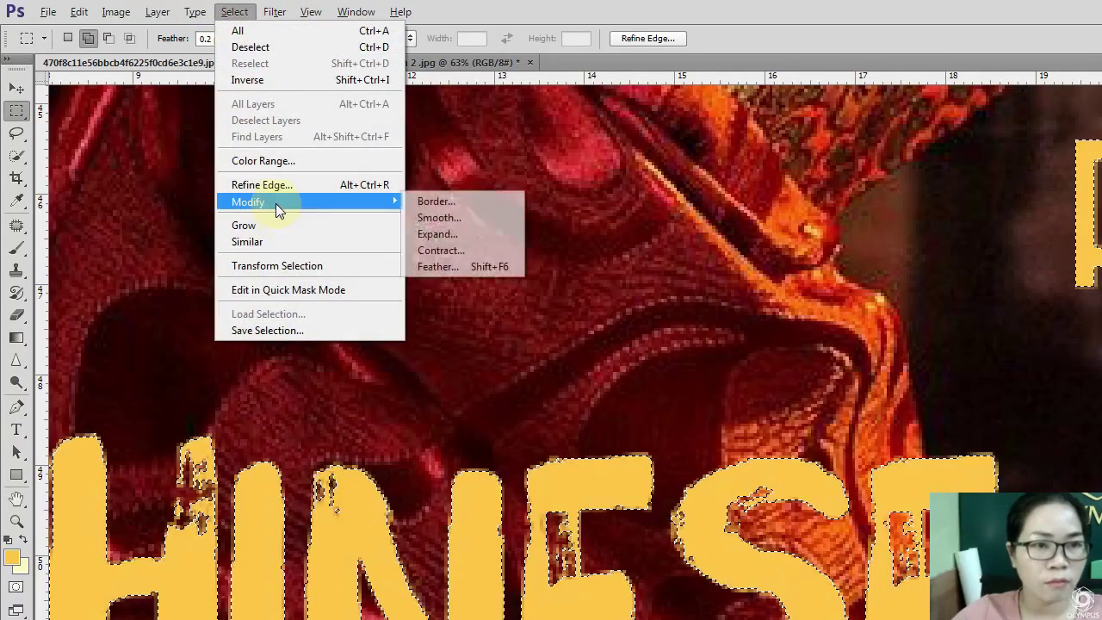
{"action": "left_click", "coordinate": [456, 234]}
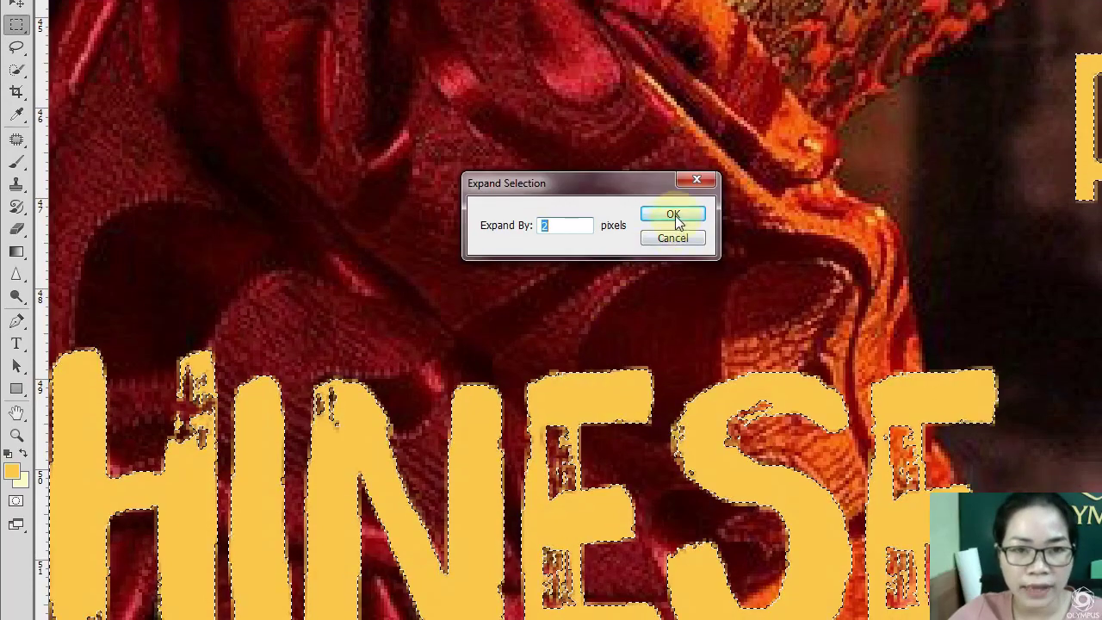
{"action": "left_click", "coordinate": [674, 214]}
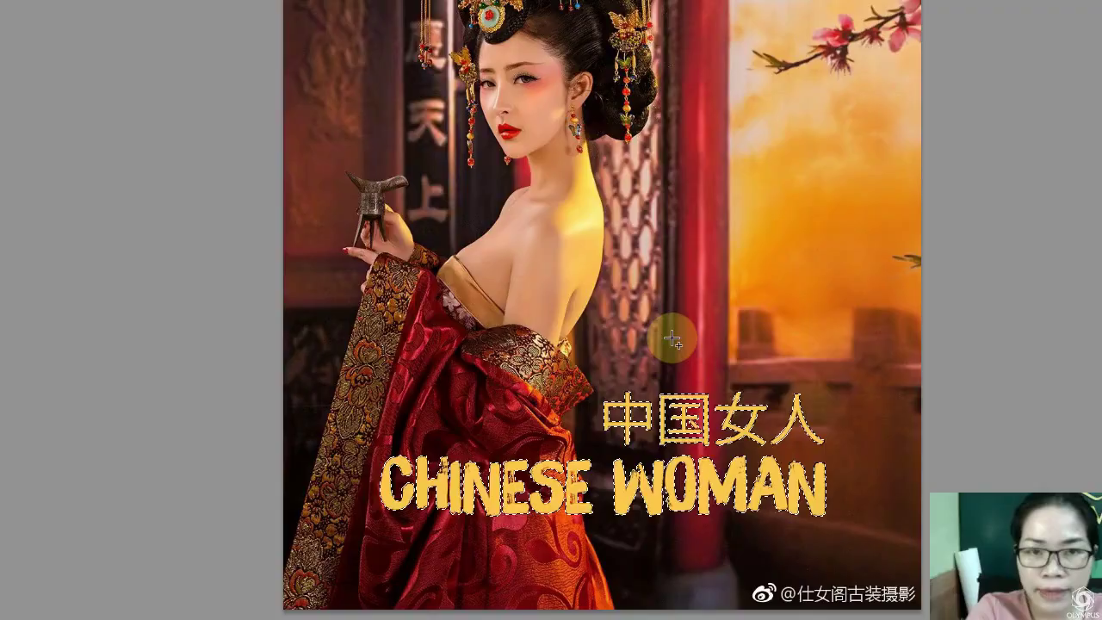
Content-aware fill the selected yellow characters and CHINESE WOMAN title
{"action": "key", "text": "shift+F5"}
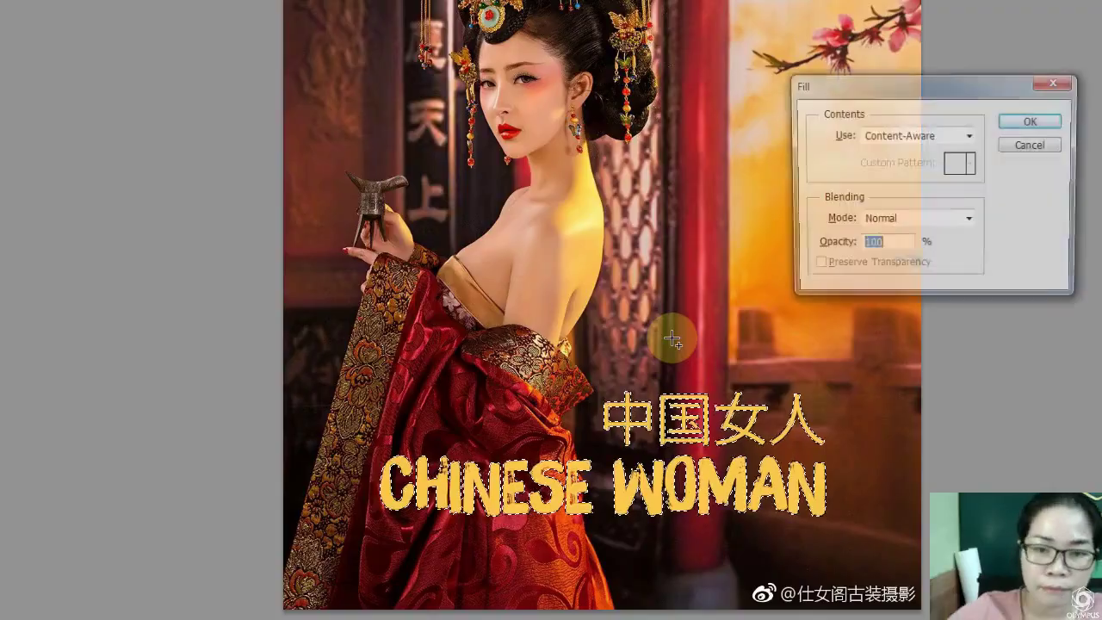
{"action": "left_click", "coordinate": [729, 189]}
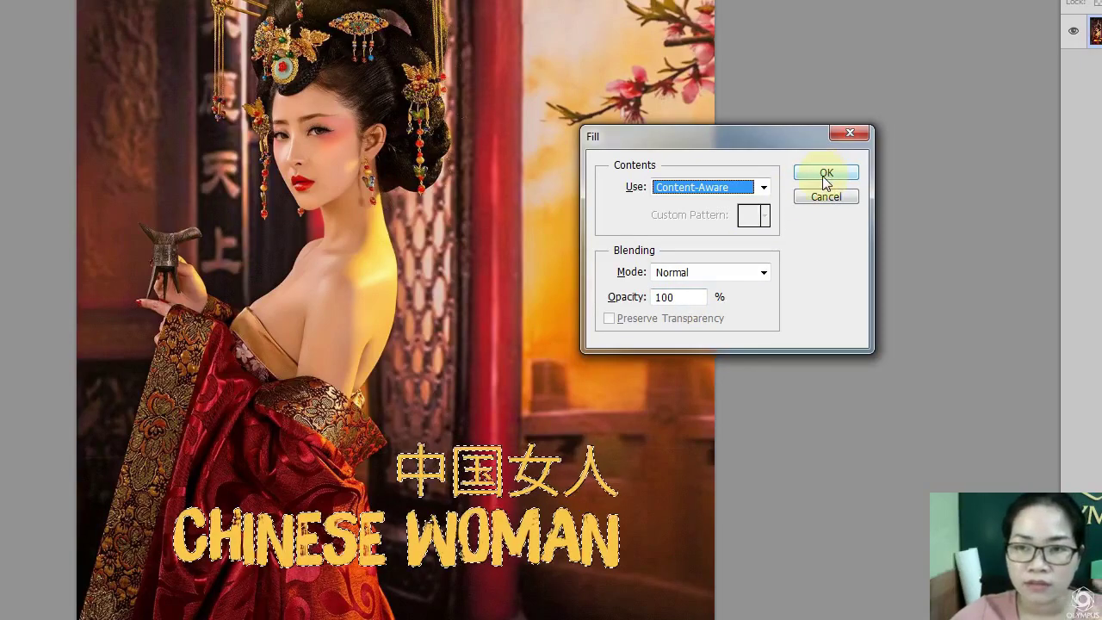
{"action": "left_click", "coordinate": [824, 173]}
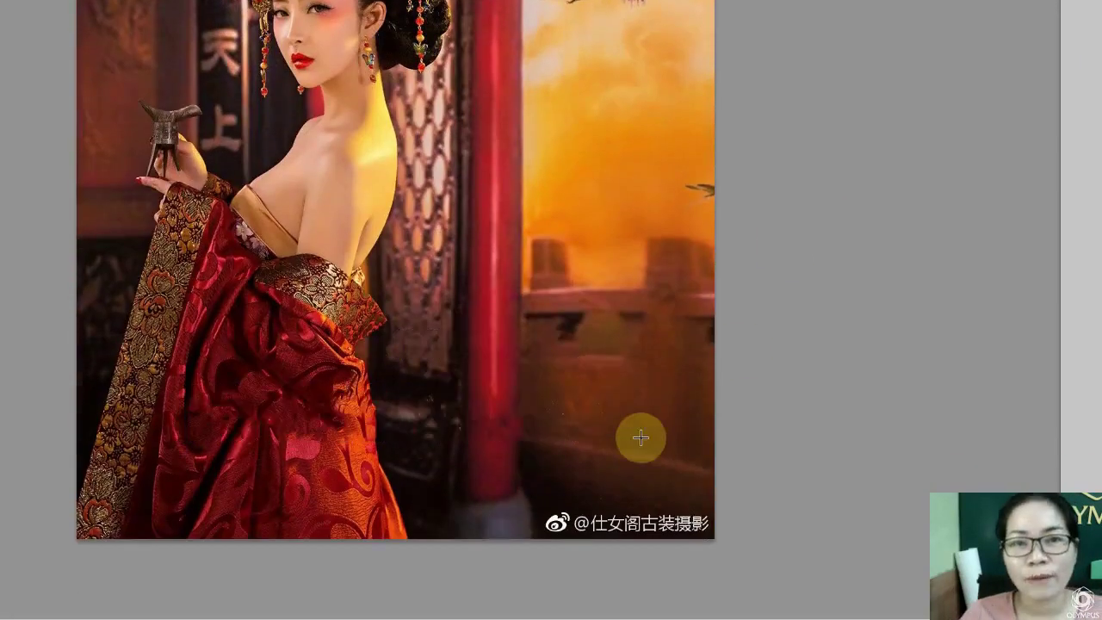